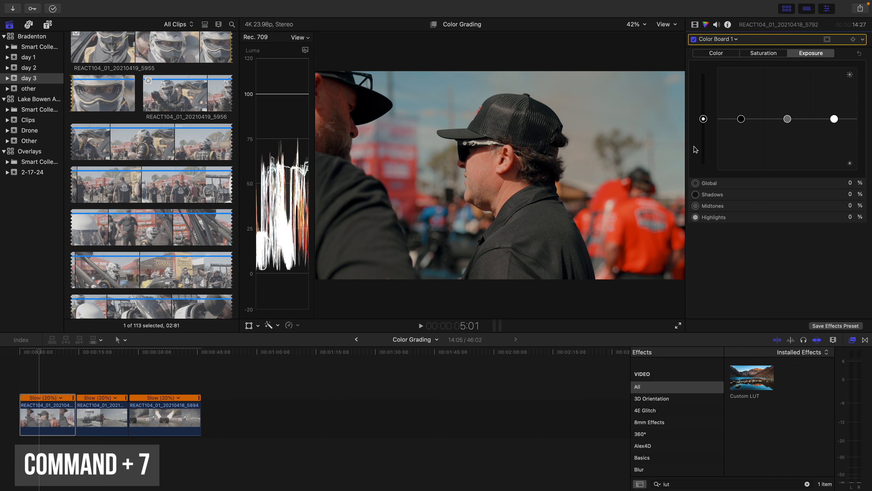
Review the available scope types, channels and units for the video scopes.
key(super+7)
key(super+7)
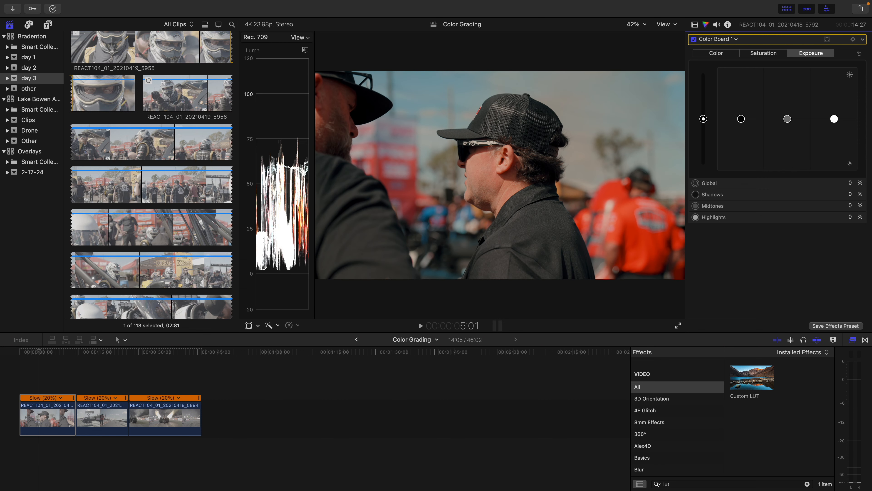
click(306, 51)
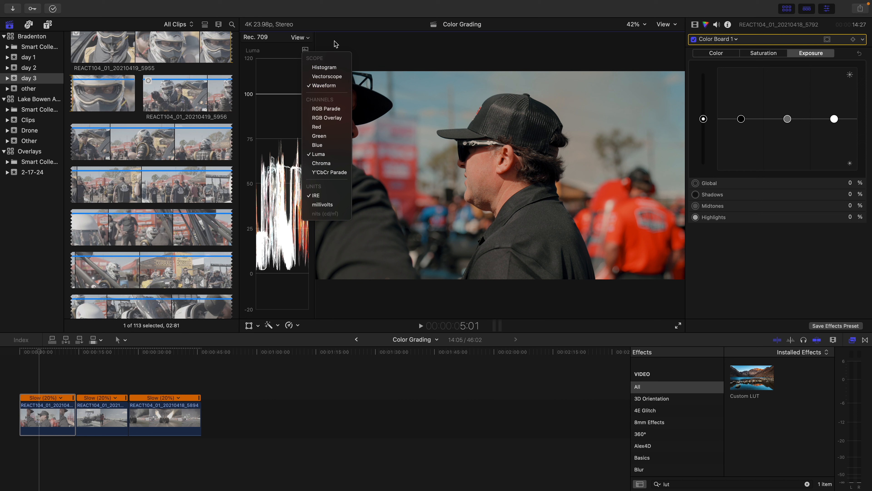
click(316, 48)
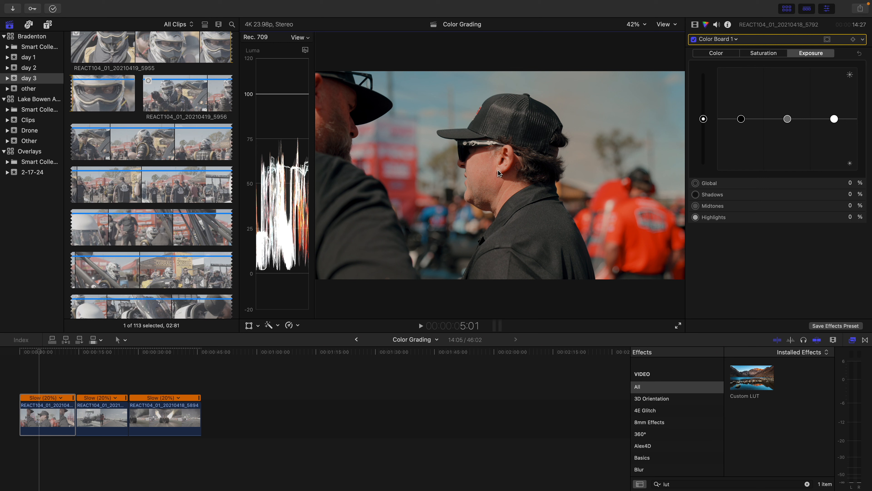
On the Color Board, set the exposure of shadows to -4%, midtones to -3% and highlights to 24%.
click(740, 120)
drag(740, 121, 739, 123)
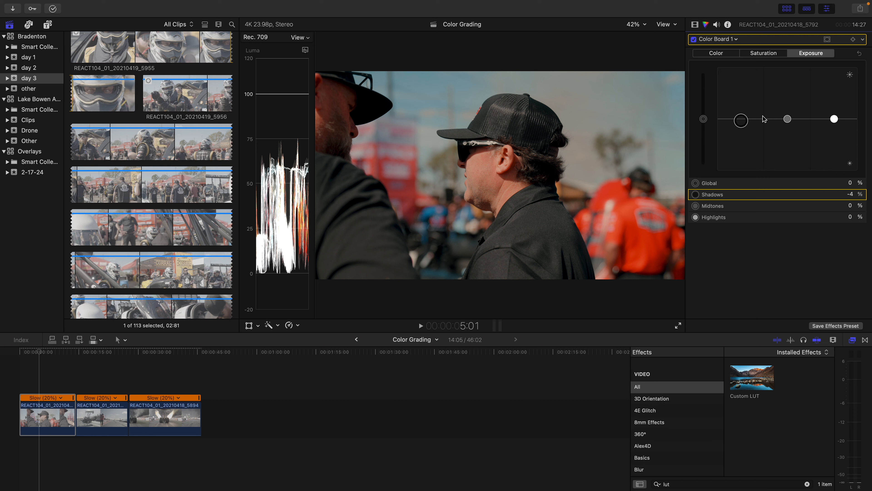
mouse_move(786, 122)
mouse_down()
mouse_move(788, 113)
mouse_move(789, 124)
mouse_up()
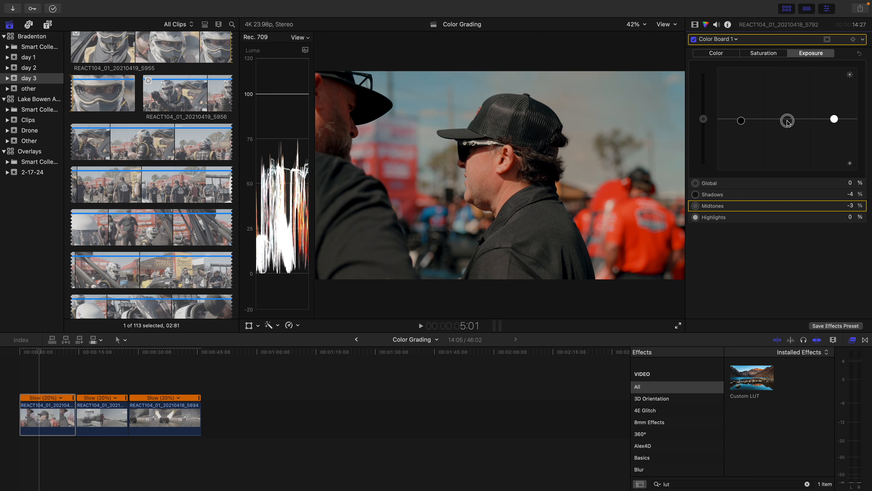
mouse_move(834, 120)
mouse_down()
mouse_move(833, 101)
mouse_move(830, 112)
mouse_up()
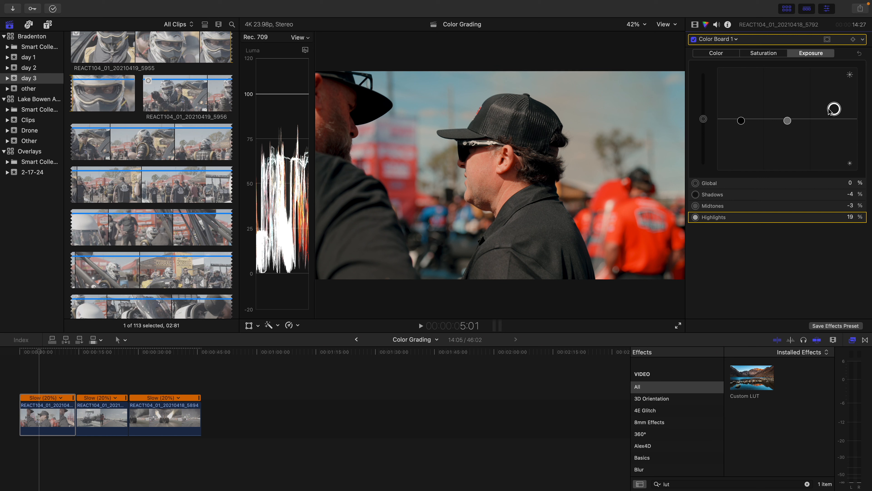
drag(830, 112, 830, 108)
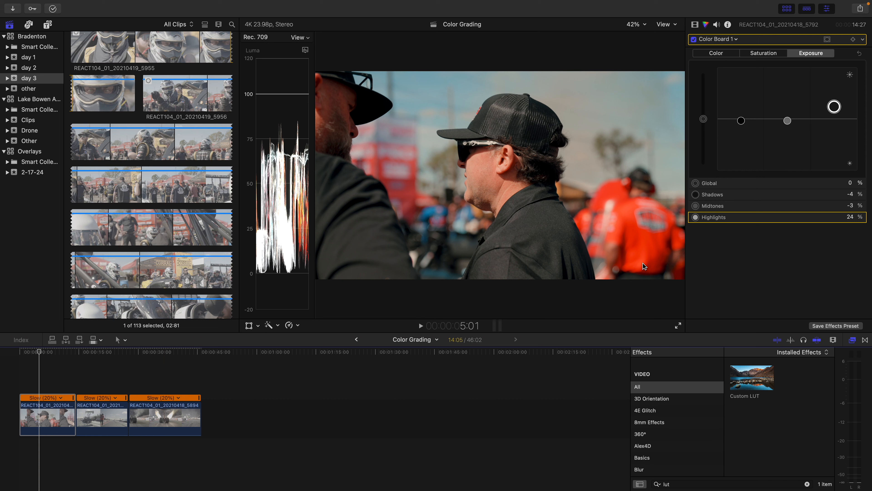
Tint the Color Board highlights orange at 20° and 29%.
click(714, 55)
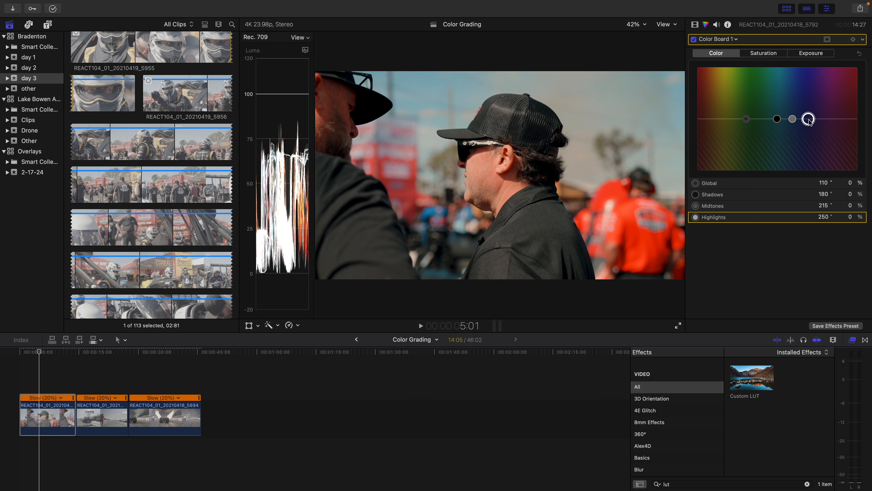
drag(809, 121, 708, 105)
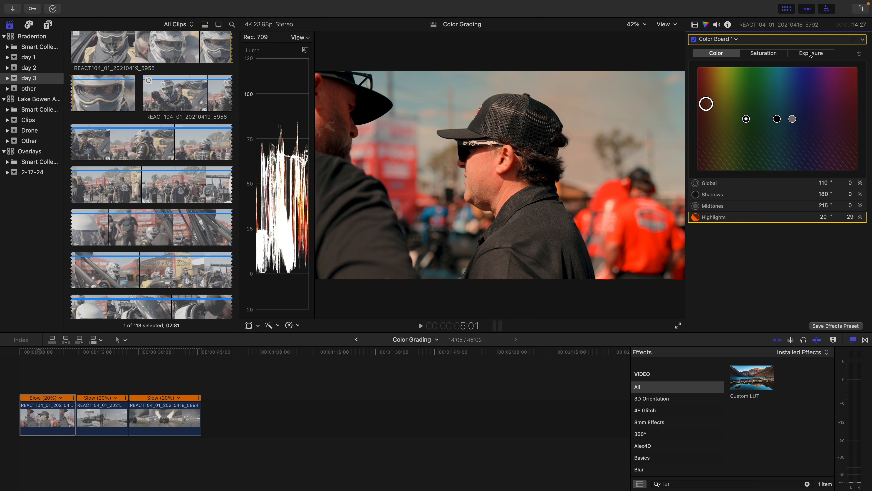
Add a Color Wheels correction to the clip and push its highlights slightly toward orange.
click(715, 39)
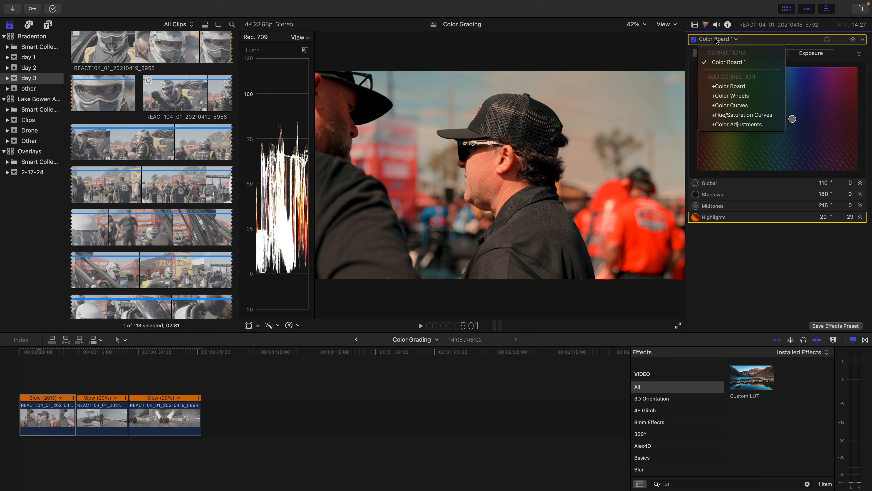
click(730, 95)
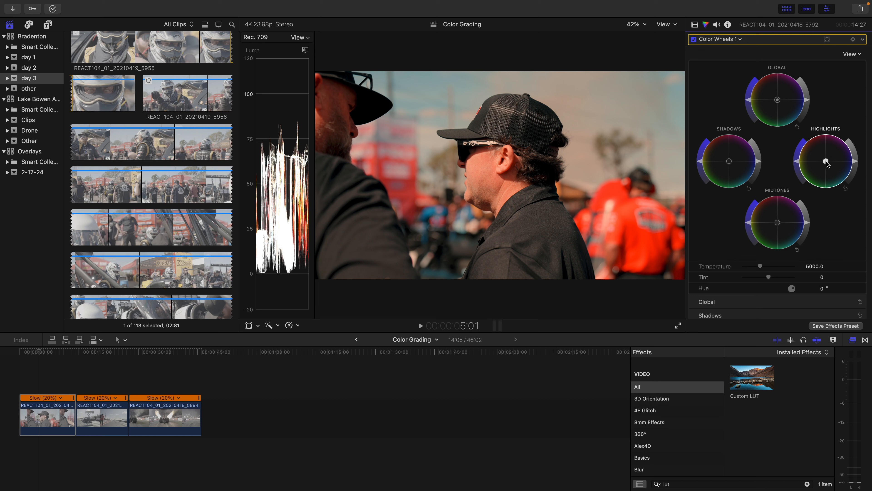
drag(826, 161, 815, 147)
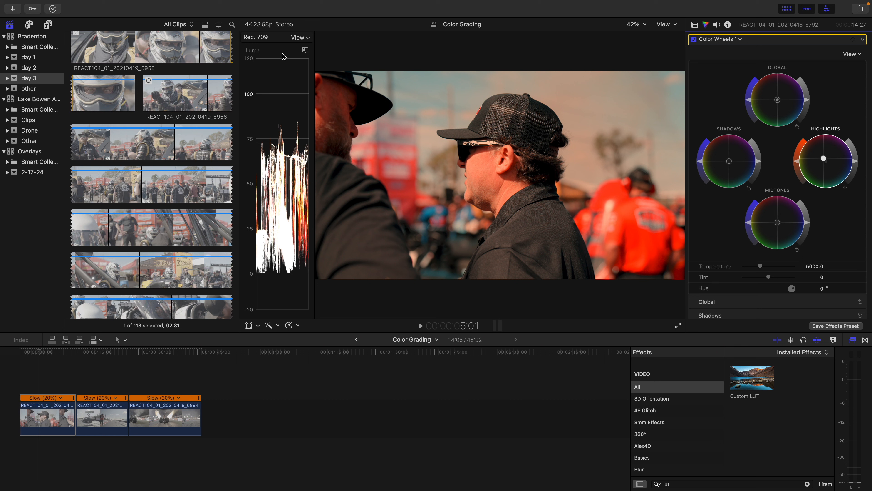
Switch the video scope to Vectorscope and enlarge its display by hiding the browser and widening the scope area.
click(306, 51)
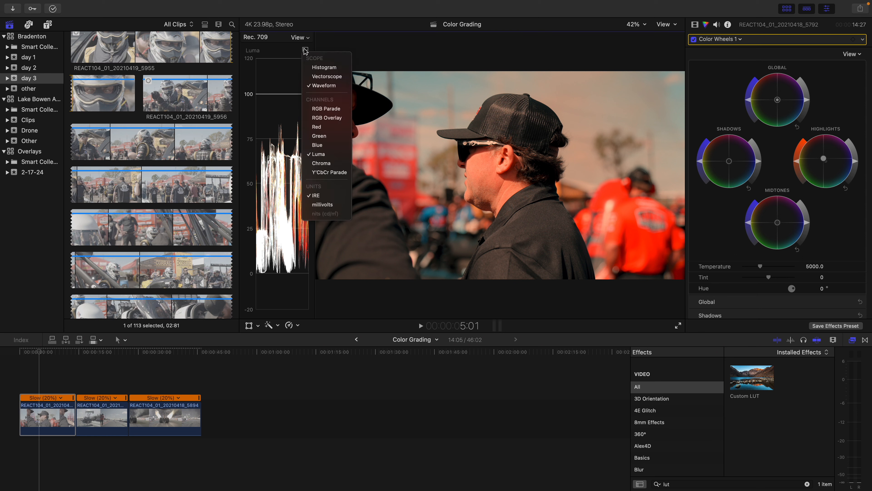
click(326, 77)
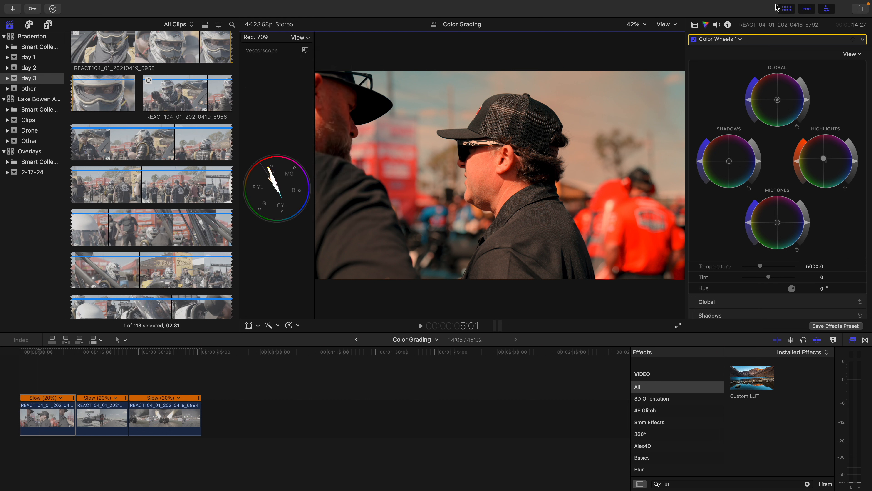
click(787, 10)
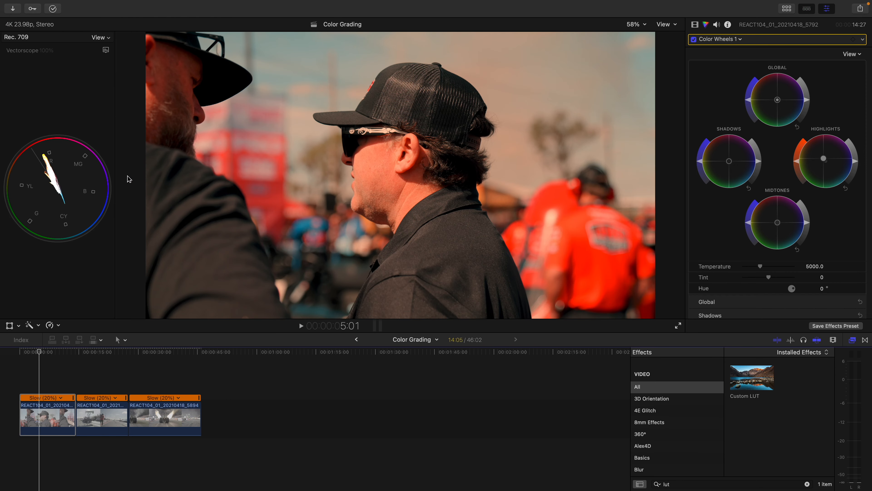
drag(115, 174, 251, 176)
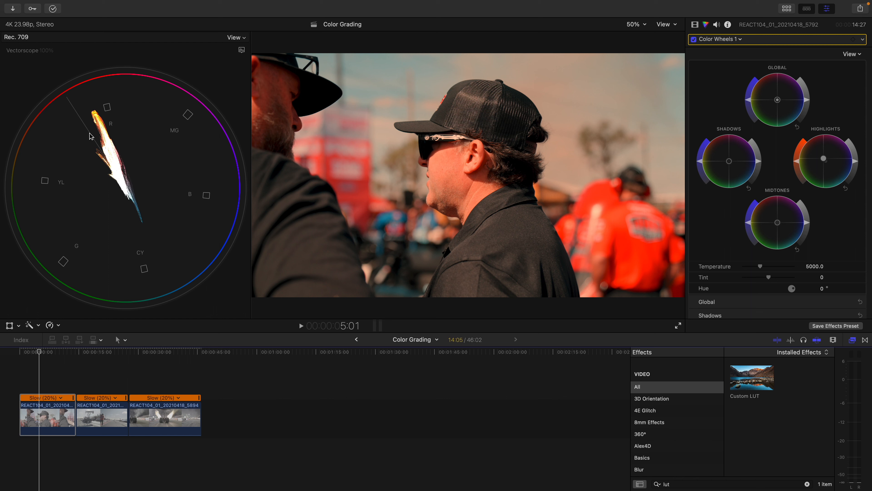
click(97, 145)
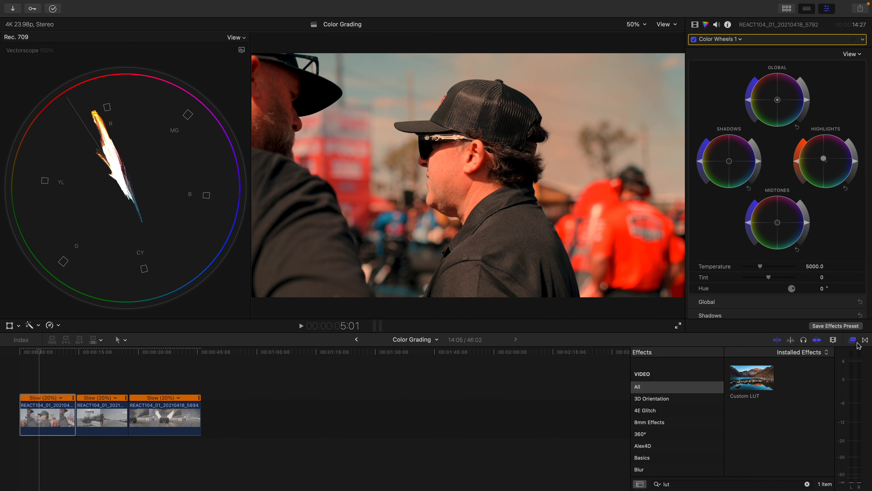
Search the effects for "draw" and apply the Draw Mask effect to the first timeline clip.
click(808, 484)
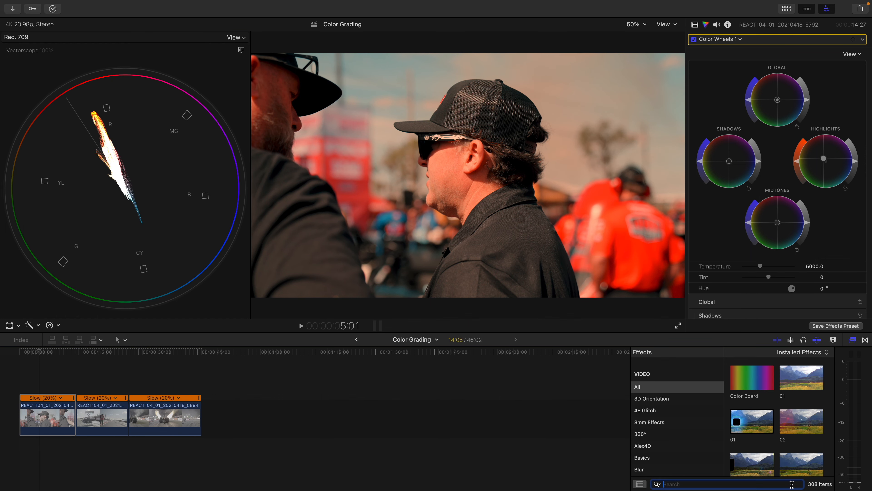
text(draw)
mouse_move(758, 388)
mouse_down()
mouse_move(169, 372)
mouse_move(50, 424)
mouse_up()
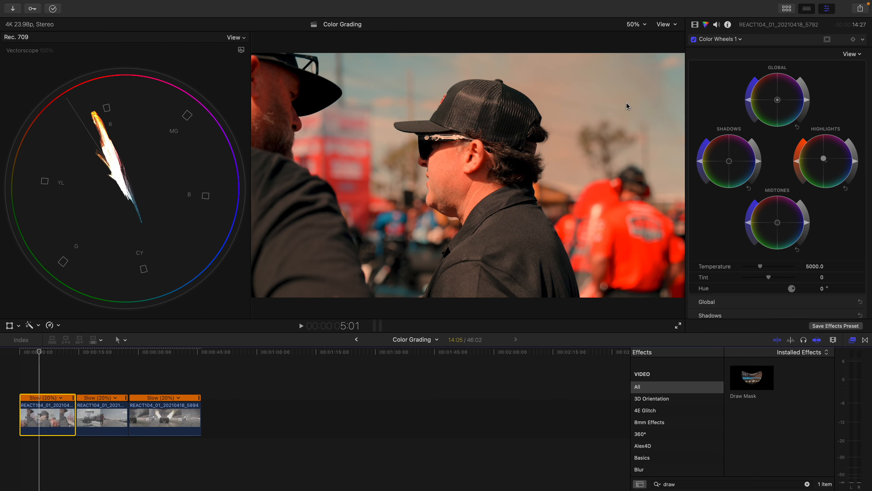
Draw a closed four-point mask over the skin of the man's cheek and neck.
click(696, 25)
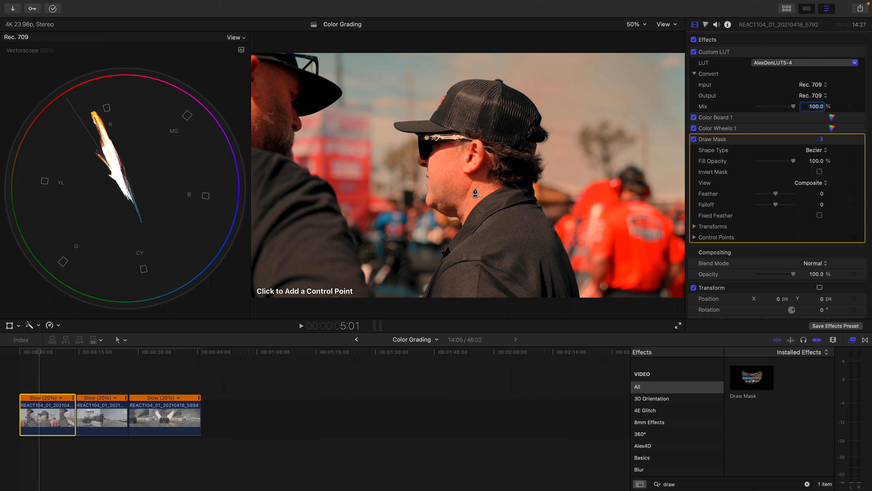
drag(476, 186, 468, 202)
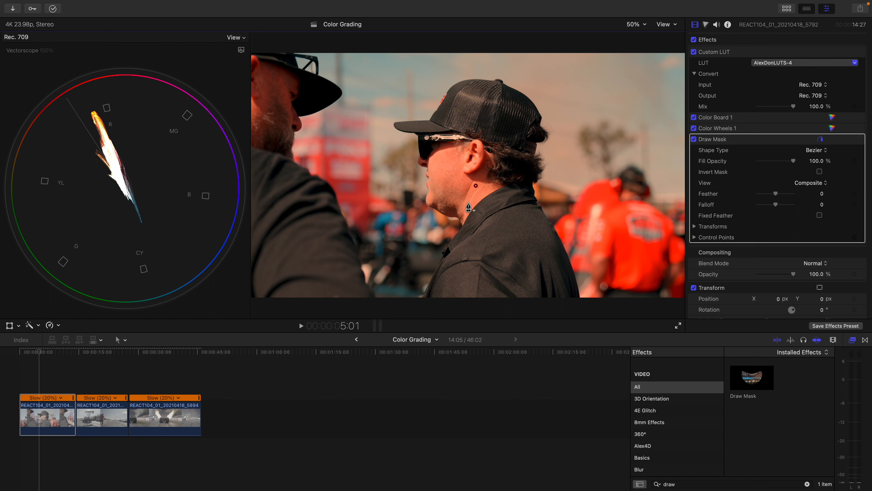
click(444, 188)
click(451, 166)
click(476, 186)
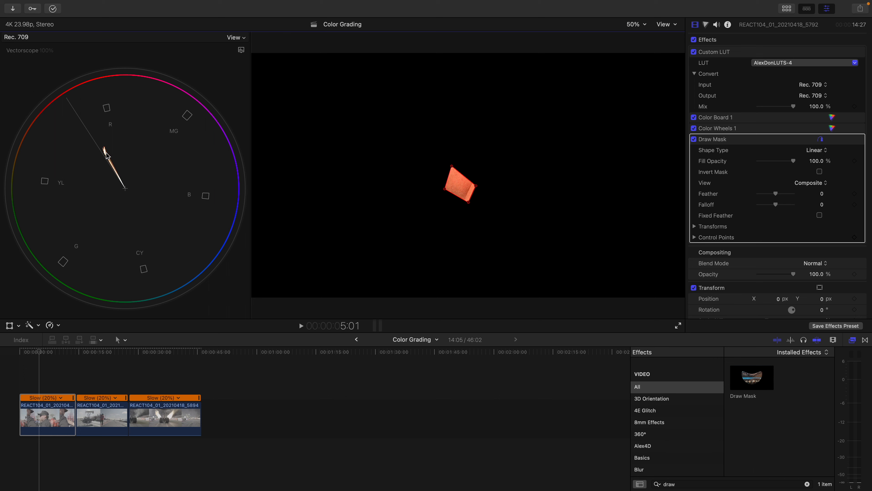
Compare the image and vectorscope with the Draw Mask disabled and enabled.
click(694, 139)
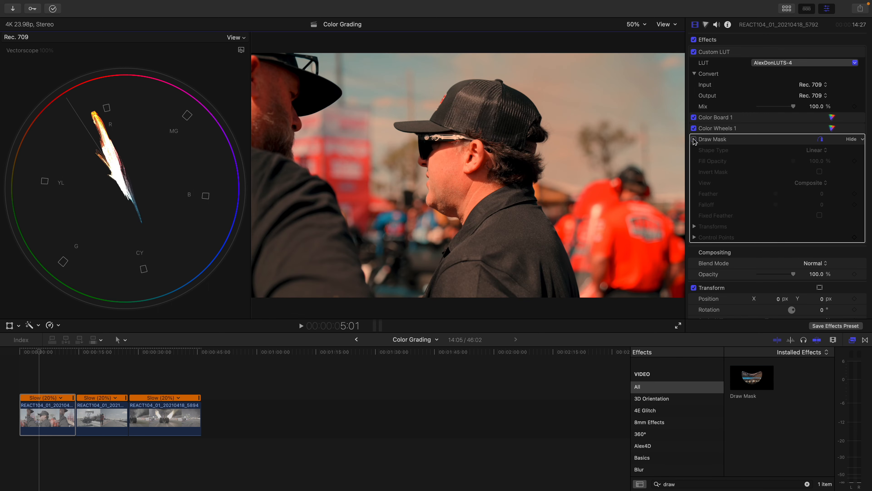
click(694, 139)
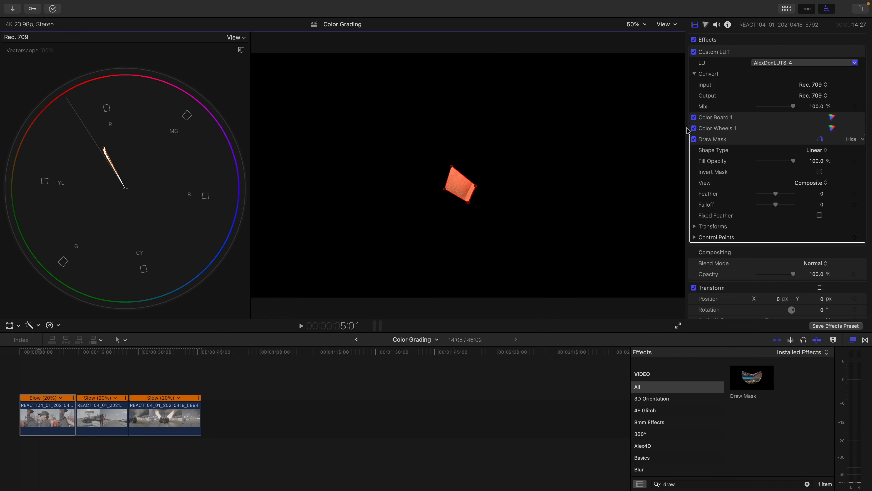
Shift the Color Wheels highlights slightly toward yellow to bring the masked skin closer to the vectorscope's skin tone line.
click(706, 24)
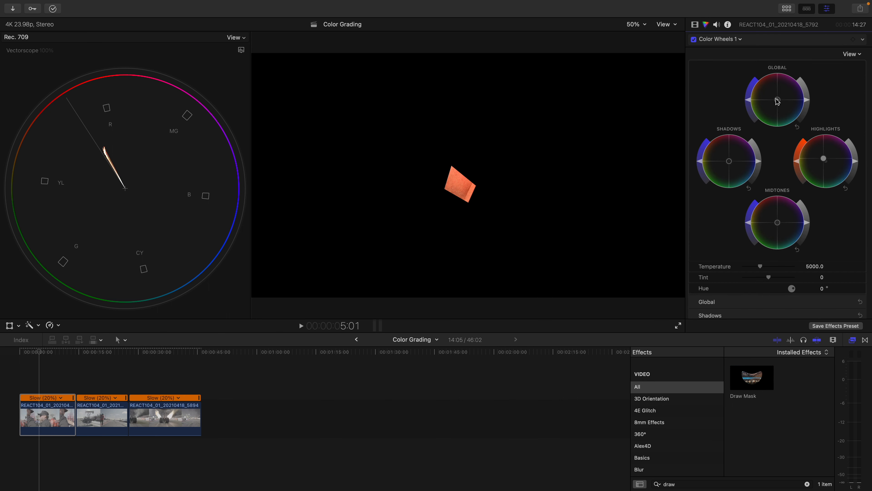
scroll(776, 98, down, 2)
scroll(775, 97, up, 2)
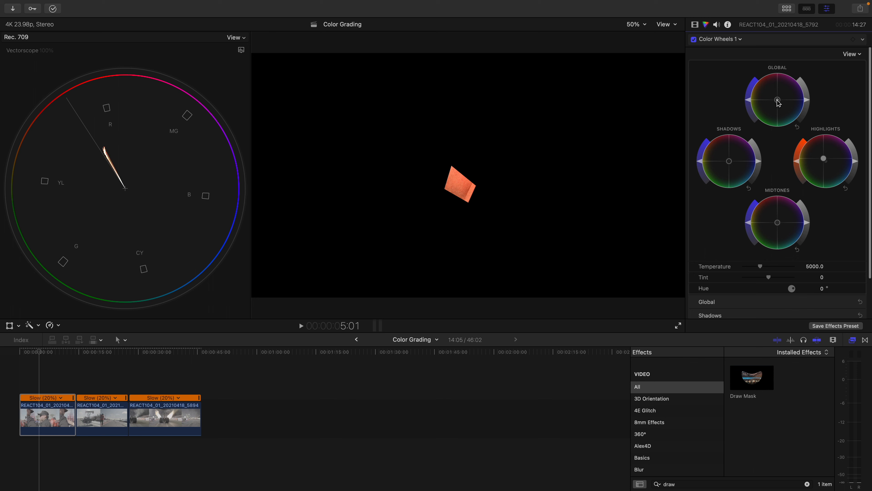
scroll(778, 103, down, 1)
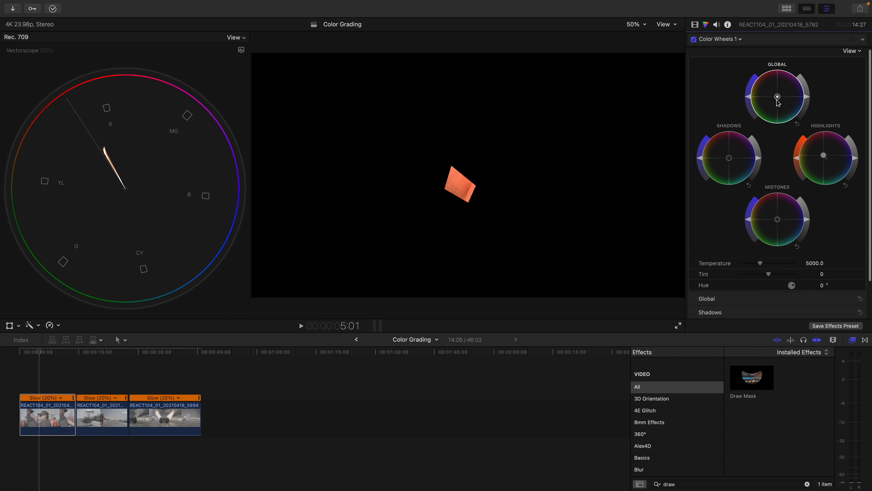
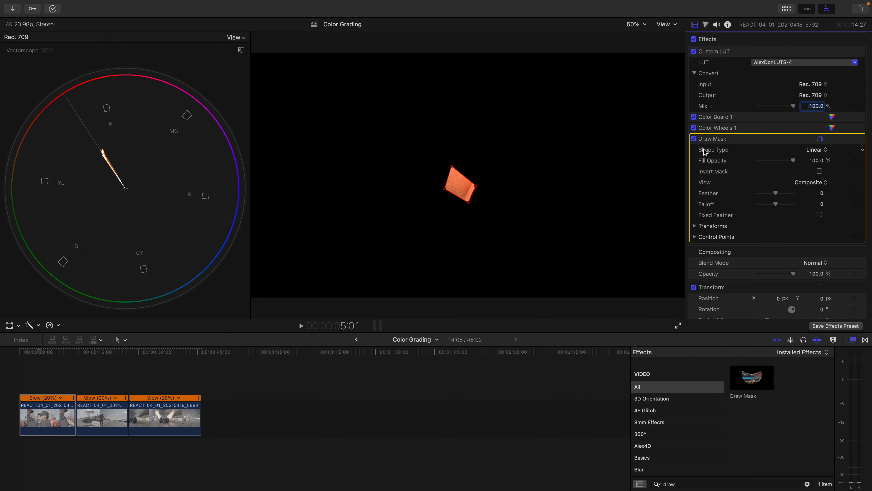
Disable the Draw Mask and add a Hue/Saturation Curves correction to the clip.
click(694, 138)
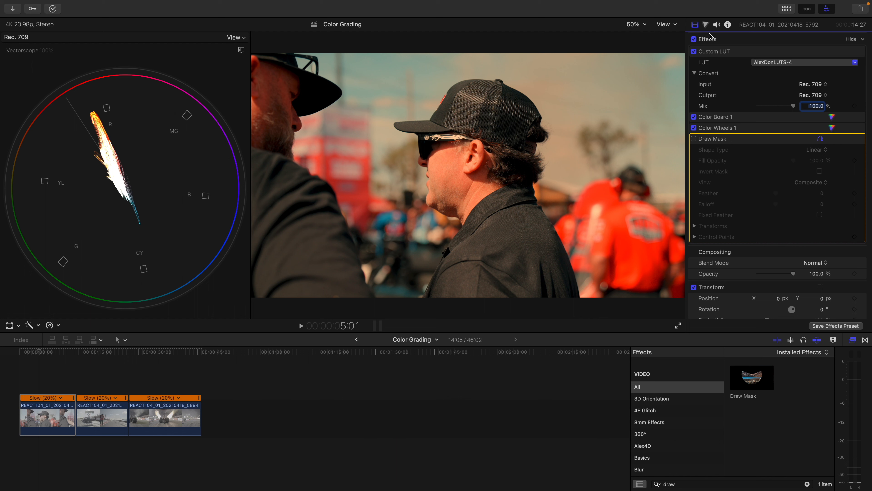
click(707, 26)
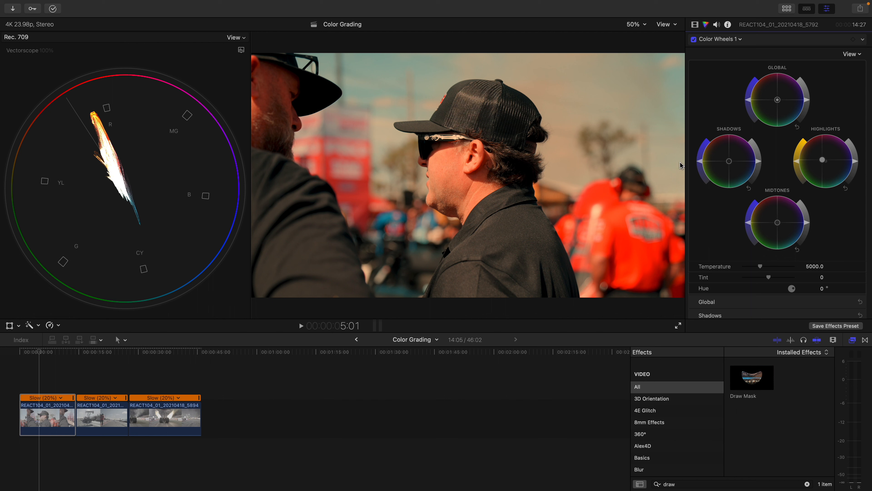
click(709, 43)
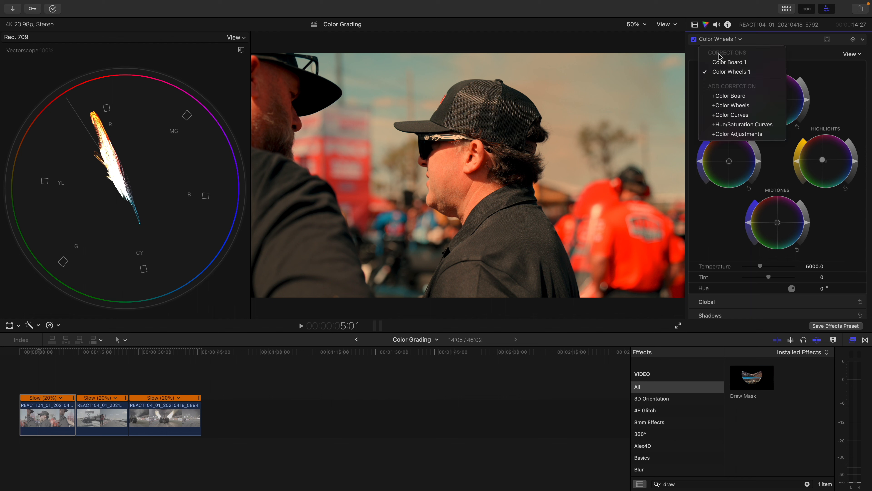
click(720, 125)
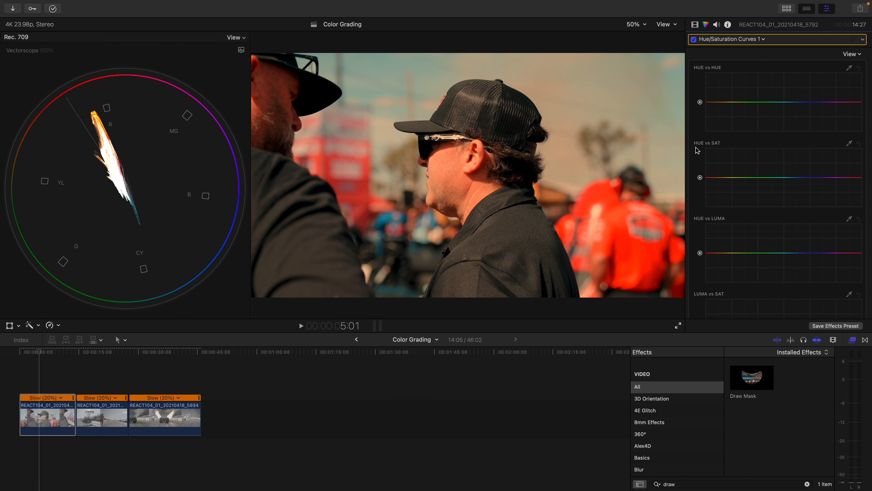
Sample the red shirt for the Hue vs Sat curve and slightly lower the saturation of the reds.
click(849, 144)
click(640, 256)
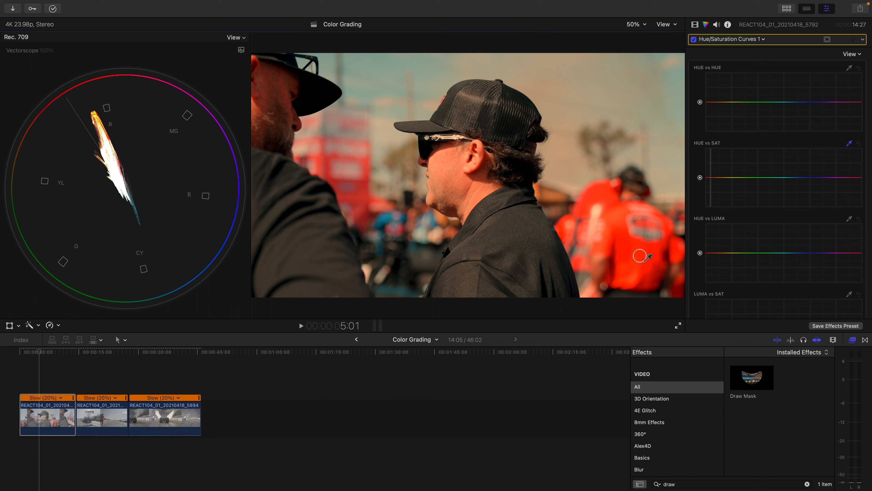
click(640, 256)
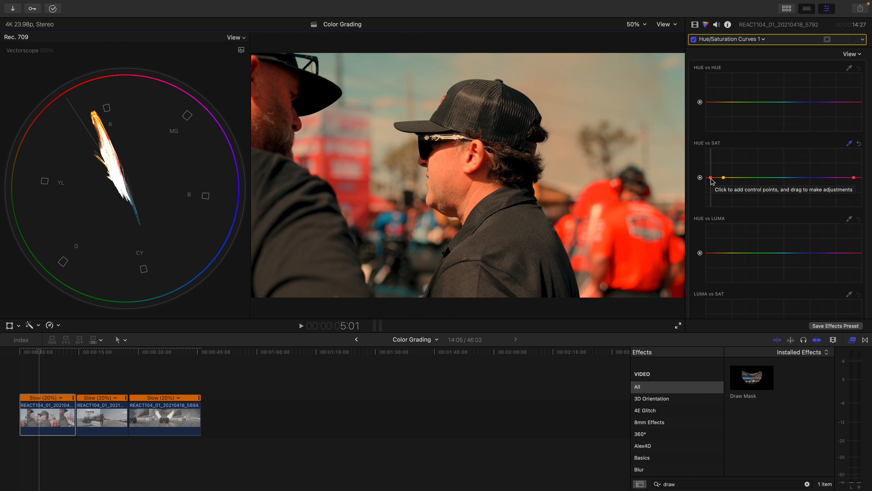
click(711, 179)
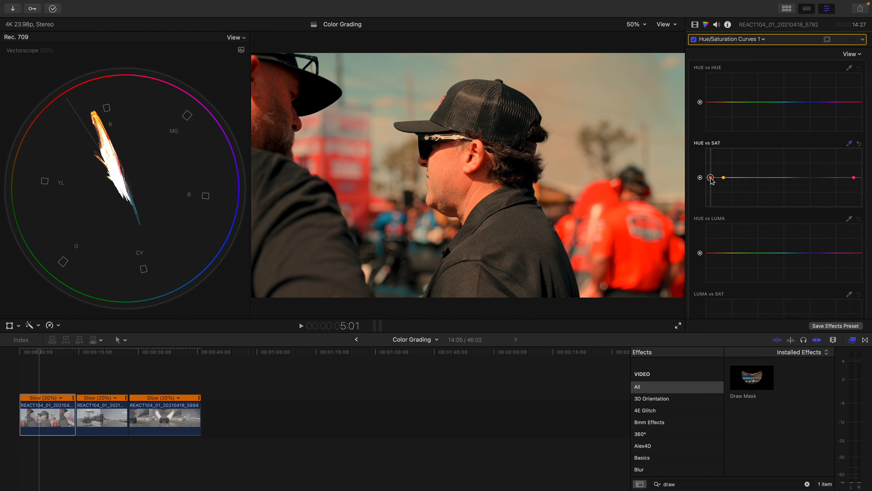
mouse_move(711, 179)
mouse_down()
mouse_move(713, 200)
mouse_move(710, 182)
mouse_up()
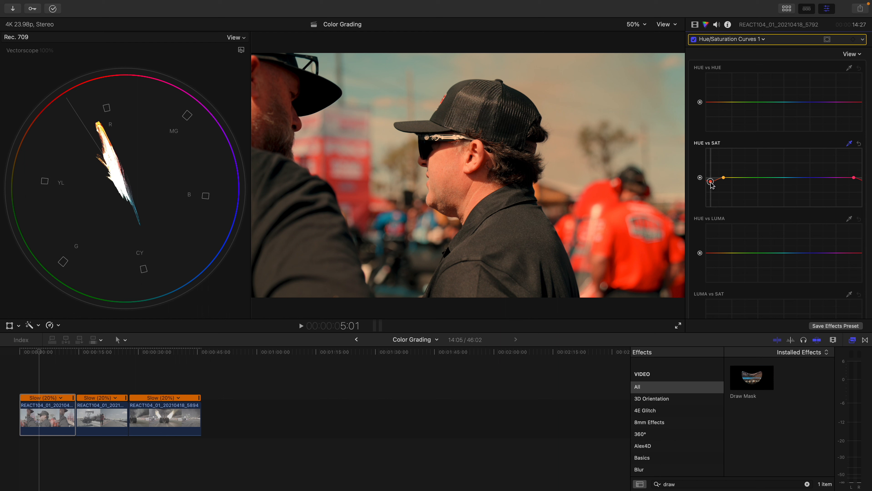
scroll(714, 228, down, 4)
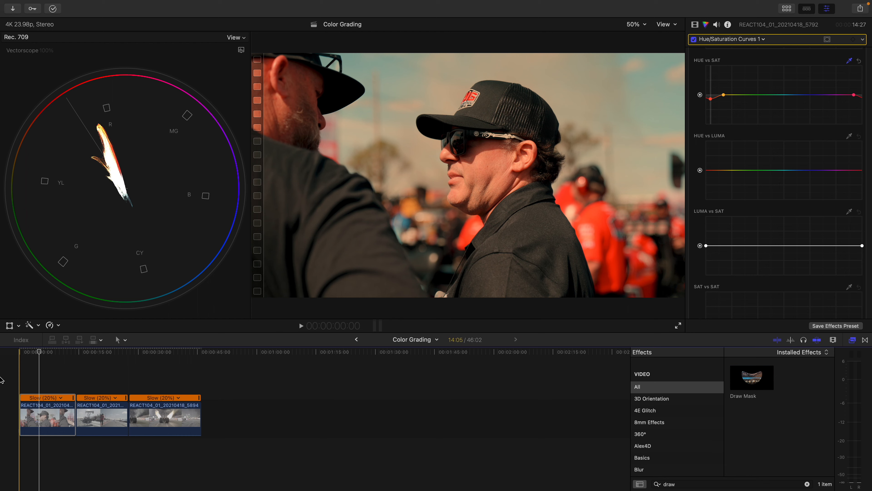
At 8:09 in the first clip, sample the sky for the Hue vs Sat curve and slightly raise that hue's saturation.
click(53, 380)
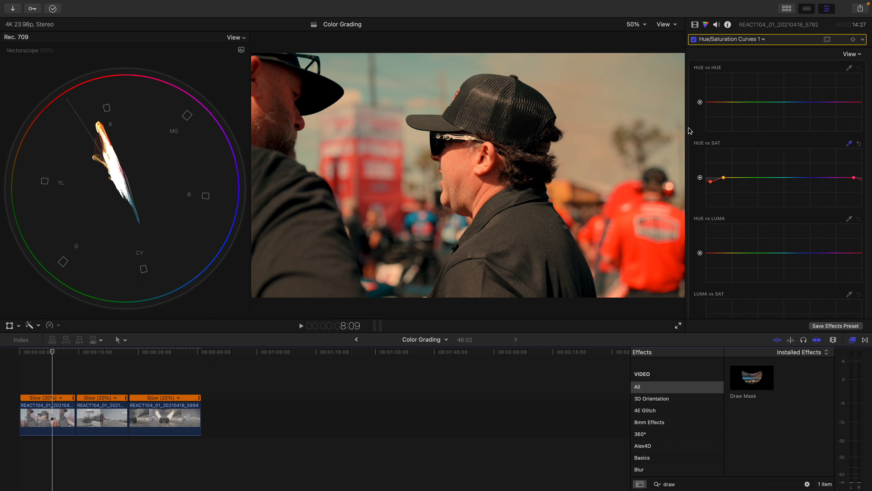
click(408, 67)
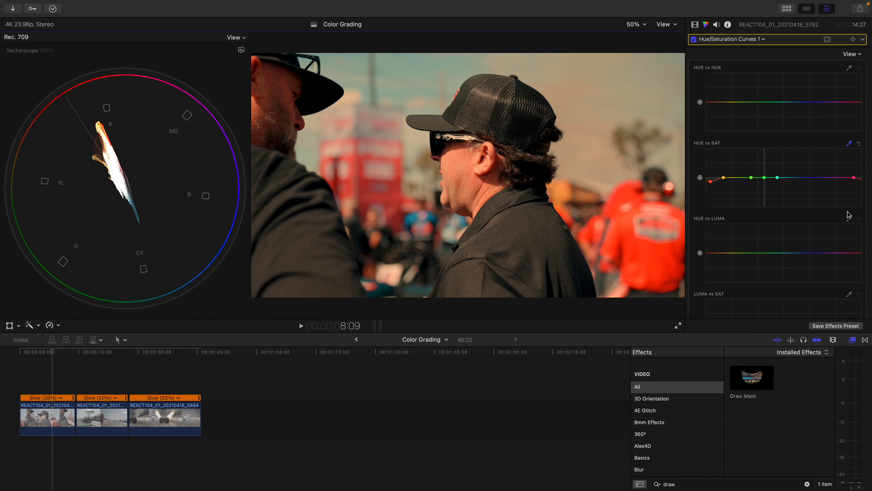
mouse_move(765, 181)
mouse_down()
mouse_move(765, 162)
mouse_move(768, 207)
mouse_move(765, 178)
mouse_up()
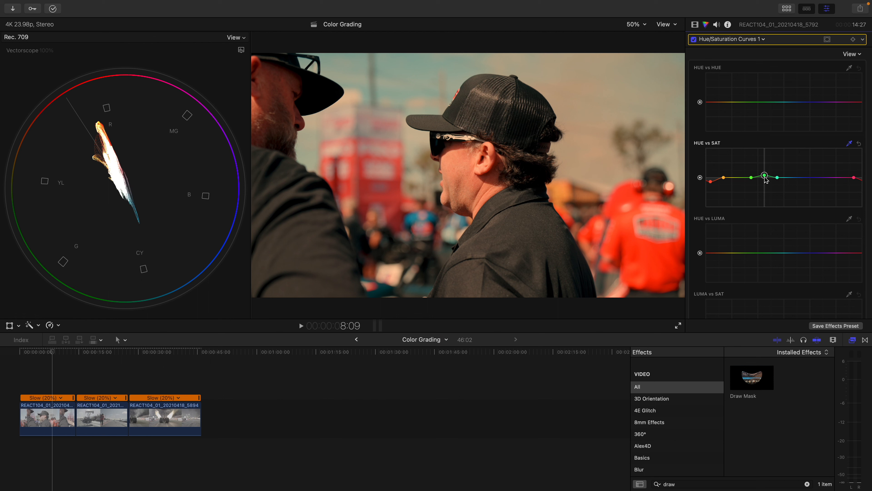
scroll(763, 179, down, 2)
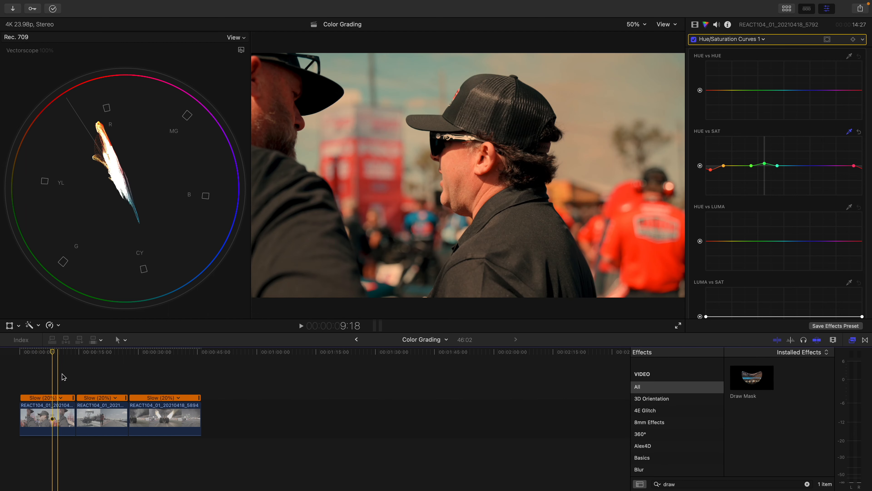
Go to 16:05 in the second clip and set its Custom LUT to AlexDonLUTS-4 from Alex Slog 3 Luts.
click(96, 378)
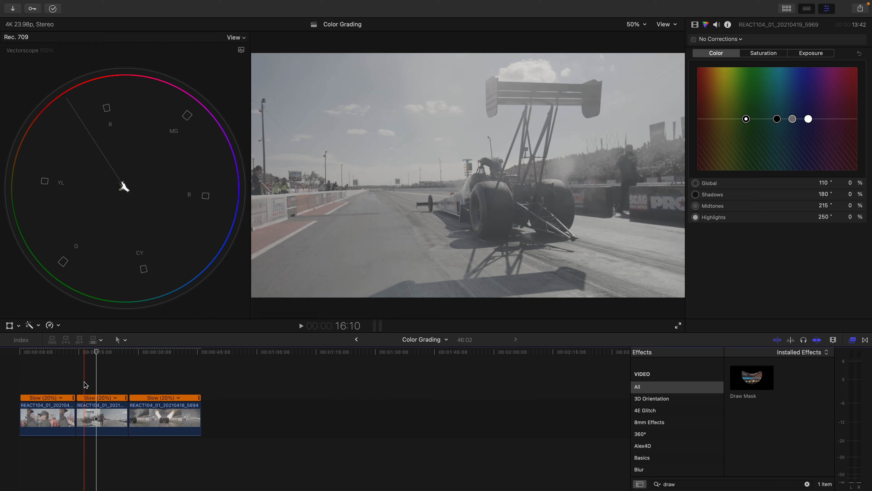
click(84, 385)
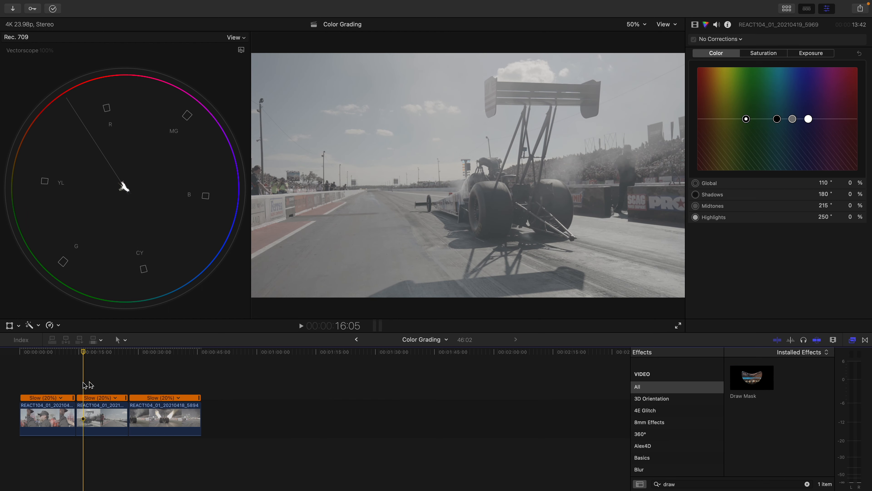
click(697, 27)
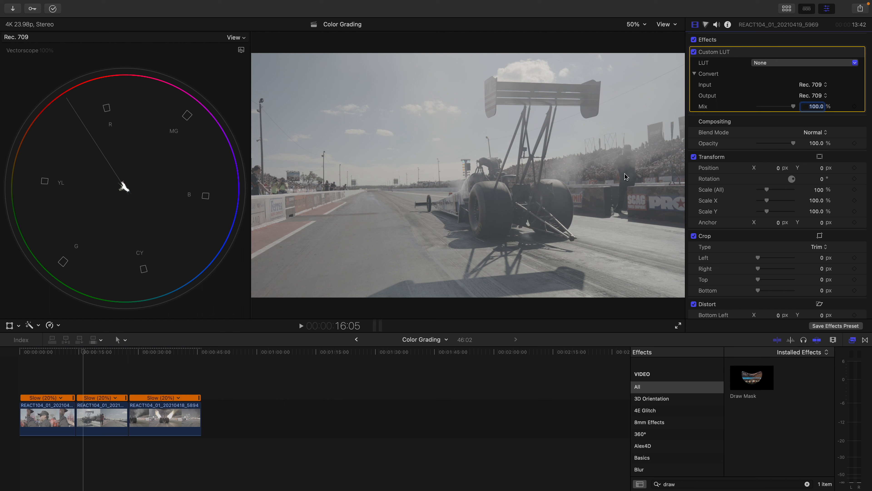
click(760, 63)
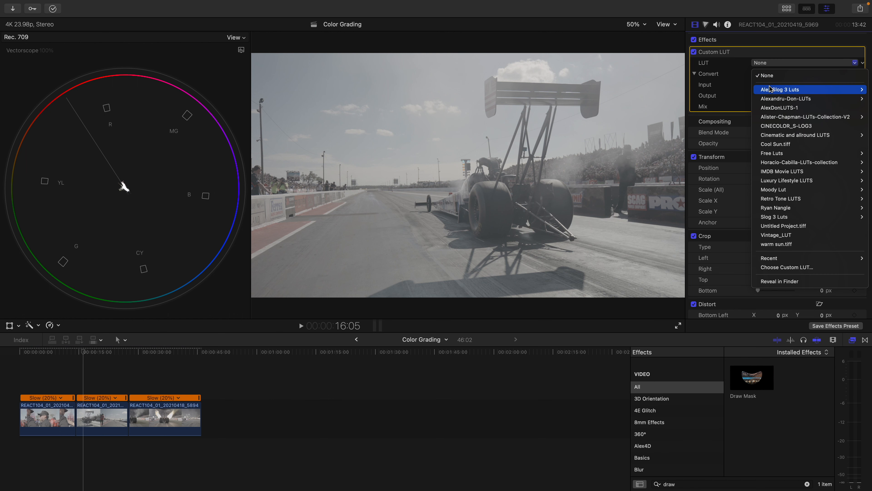
mouse_move(760, 90)
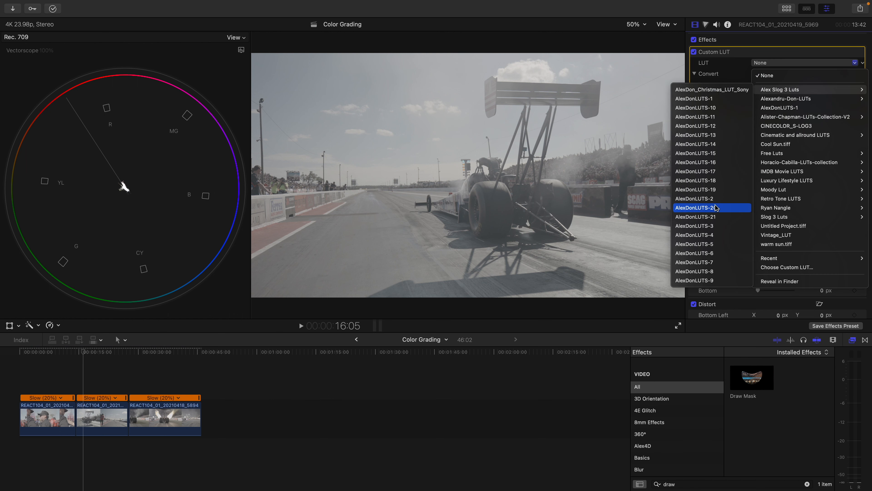
click(710, 236)
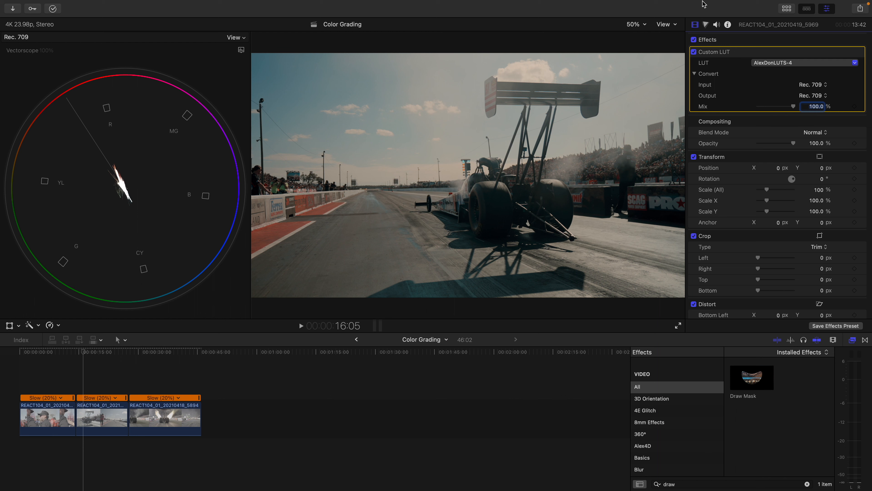
Using the luma waveform, set the dragster clip's Color Board exposure to shadows -4%, midtones 6% and highlights 18%.
click(707, 24)
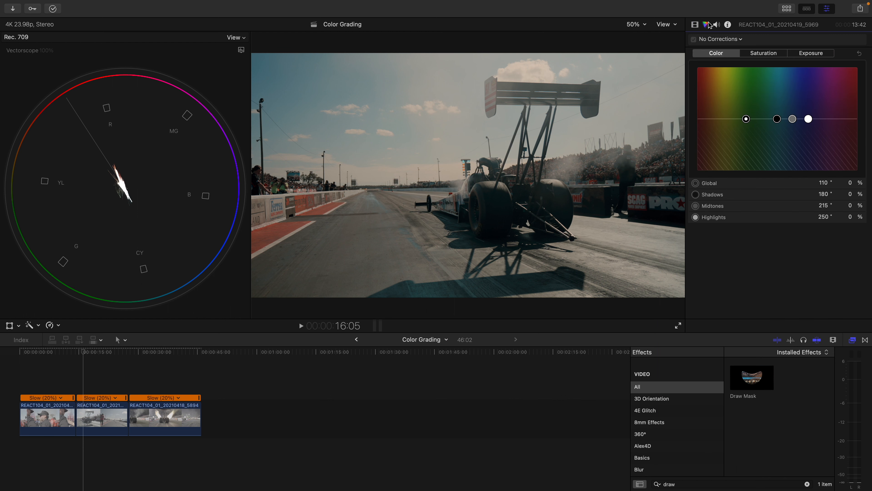
click(799, 54)
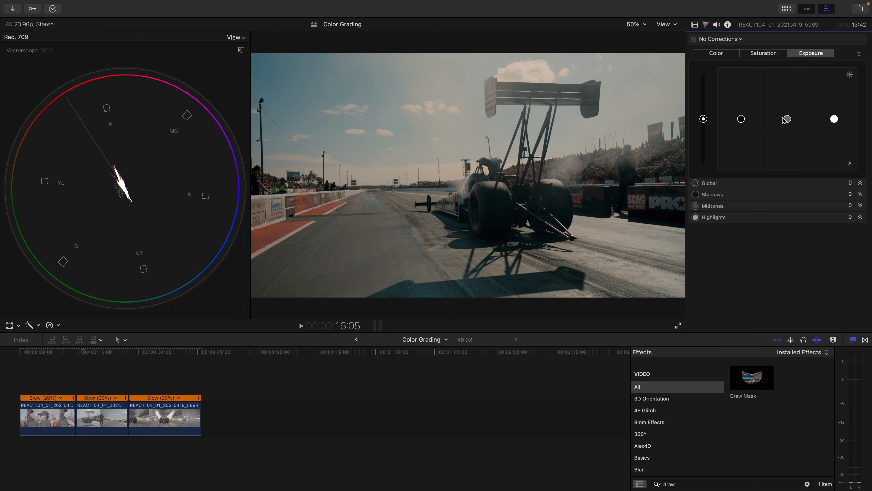
click(241, 50)
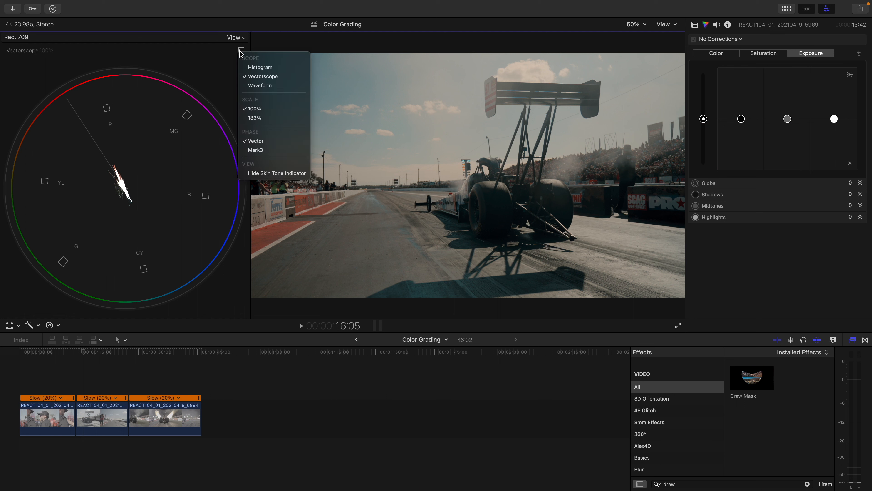
click(251, 86)
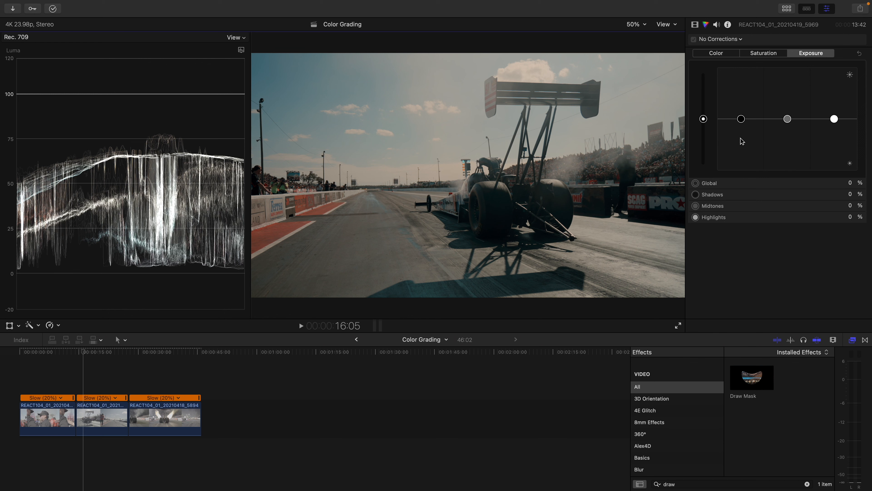
drag(741, 119, 788, 118)
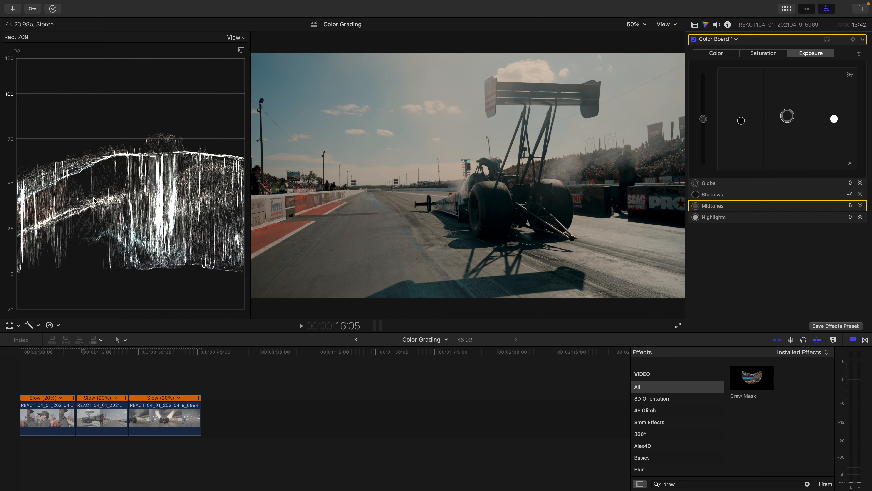
drag(834, 119, 835, 110)
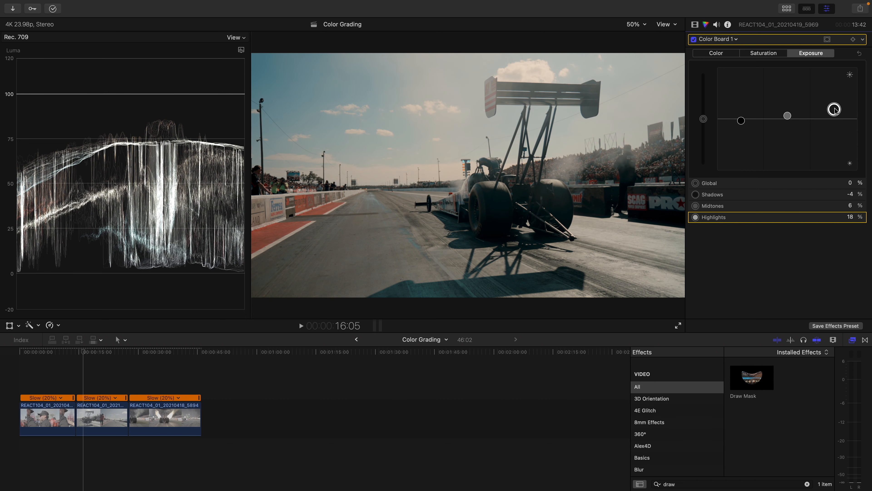
Compare the dragster clip with Color Board 1 disabled and enabled.
click(712, 54)
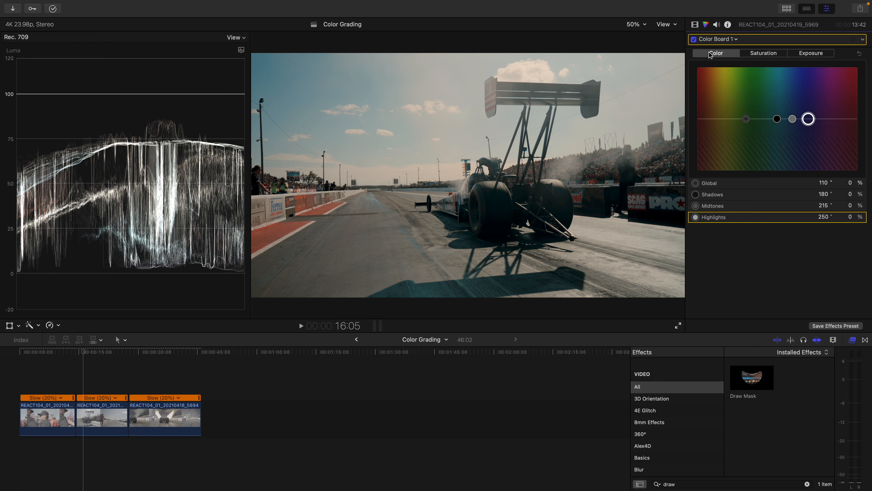
click(694, 40)
click(694, 40)
click(694, 40)
click(694, 39)
Add a second Color Board and warm its highlights to a color of 18° at 30%.
click(716, 40)
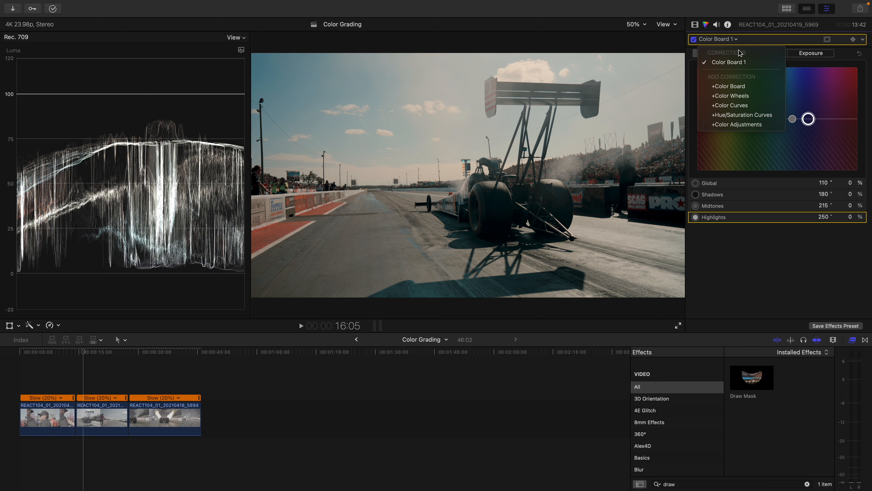
click(812, 139)
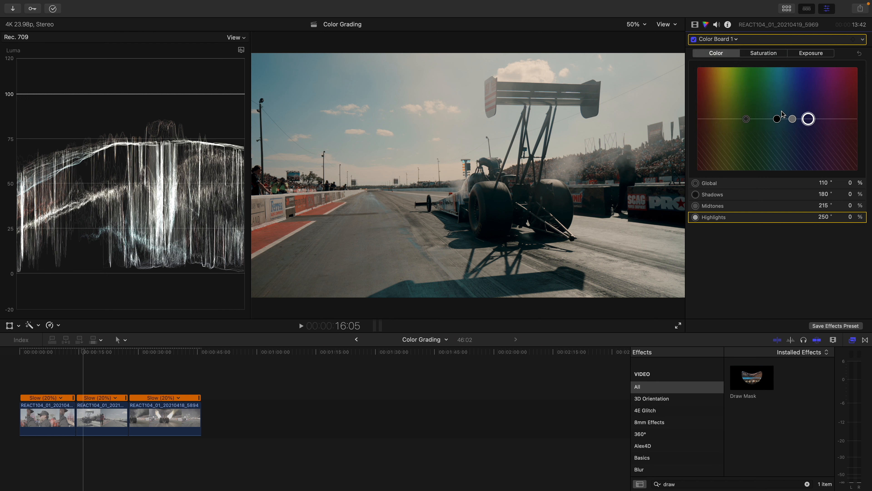
click(710, 42)
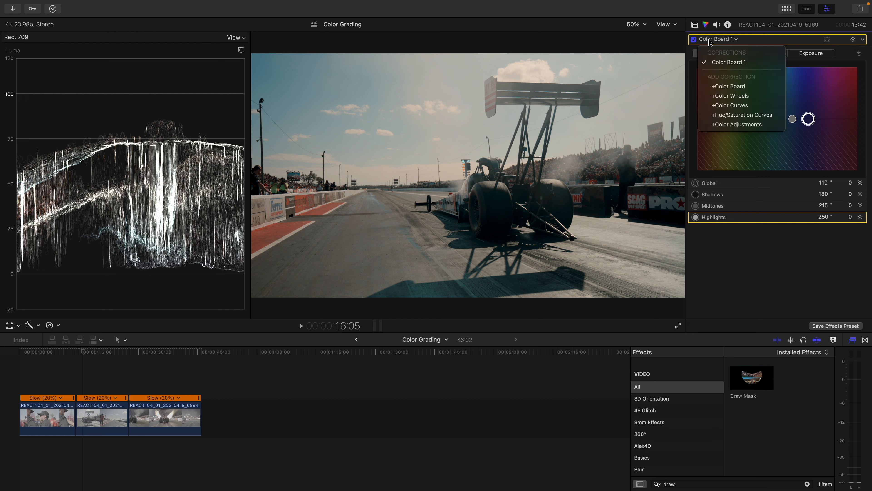
click(722, 88)
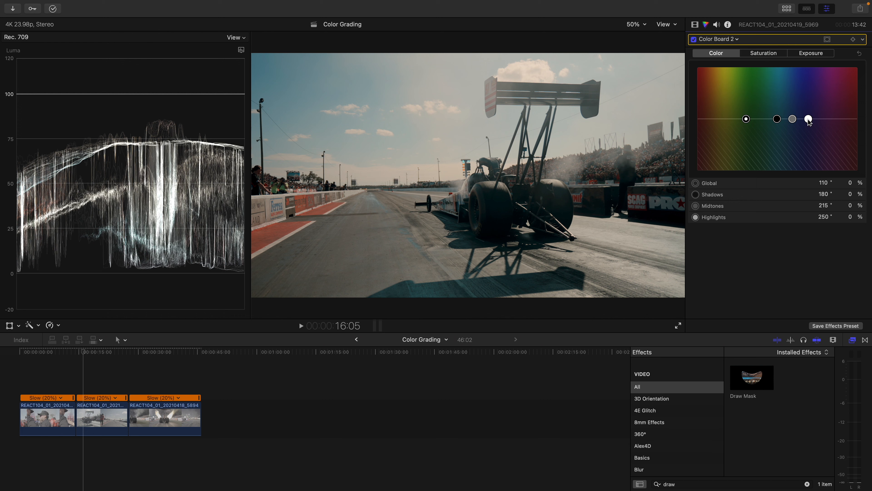
drag(809, 119, 706, 105)
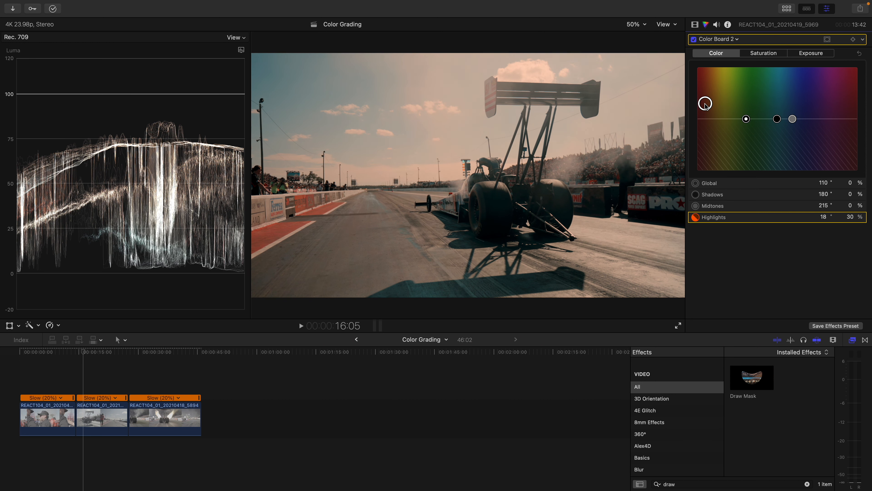
Compare the dragster clip with Color Board 2 disabled and enabled.
click(694, 40)
click(694, 39)
click(694, 40)
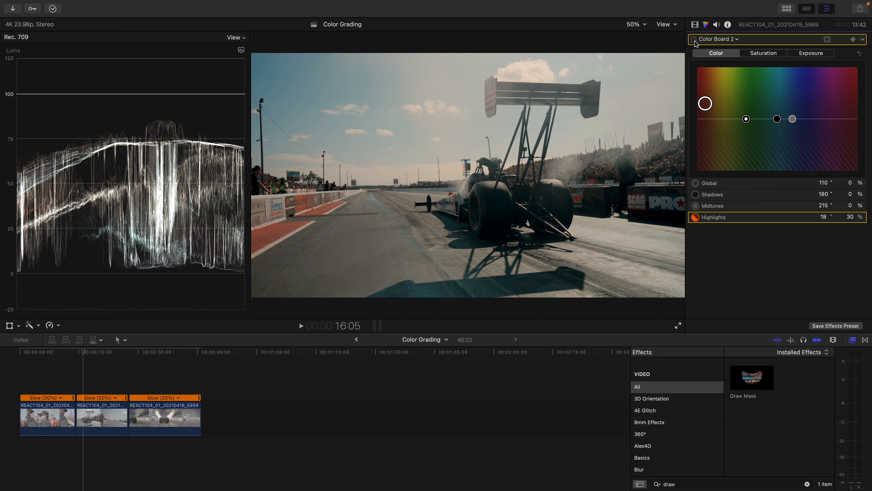
click(694, 40)
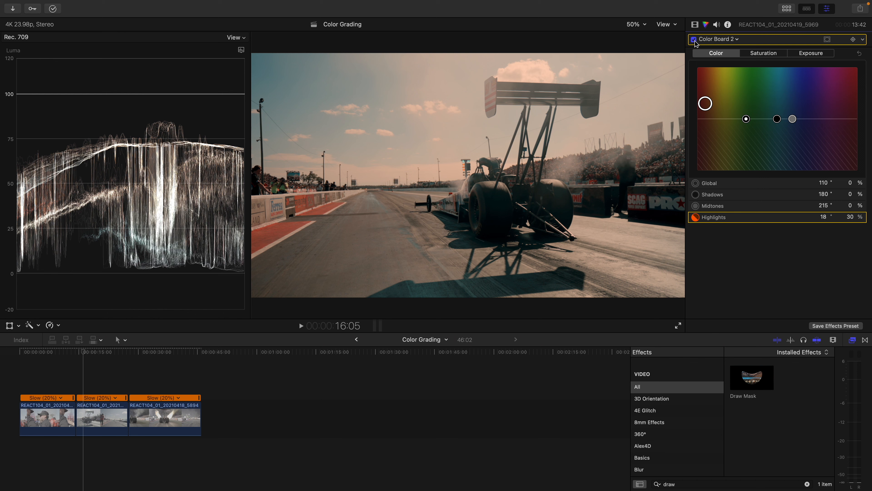
Add a Color Wheels correction to the dragster clip and shift its highlights toward orange.
click(717, 40)
click(720, 105)
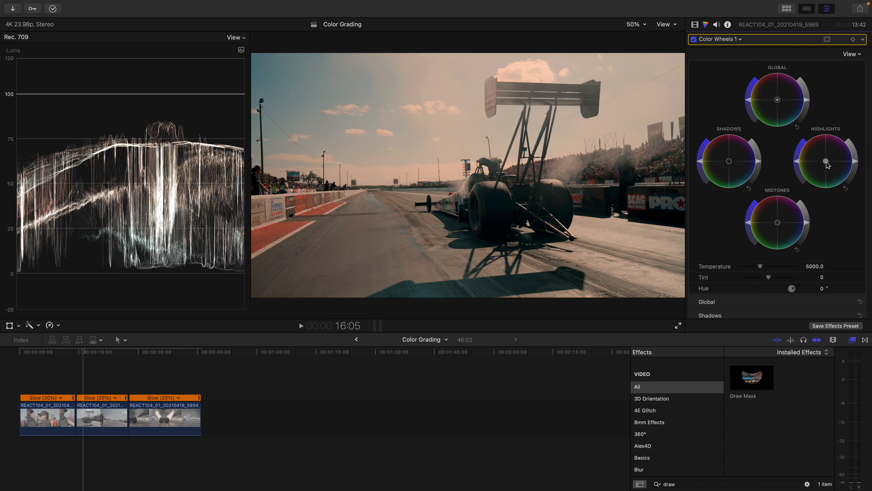
drag(827, 165, 802, 135)
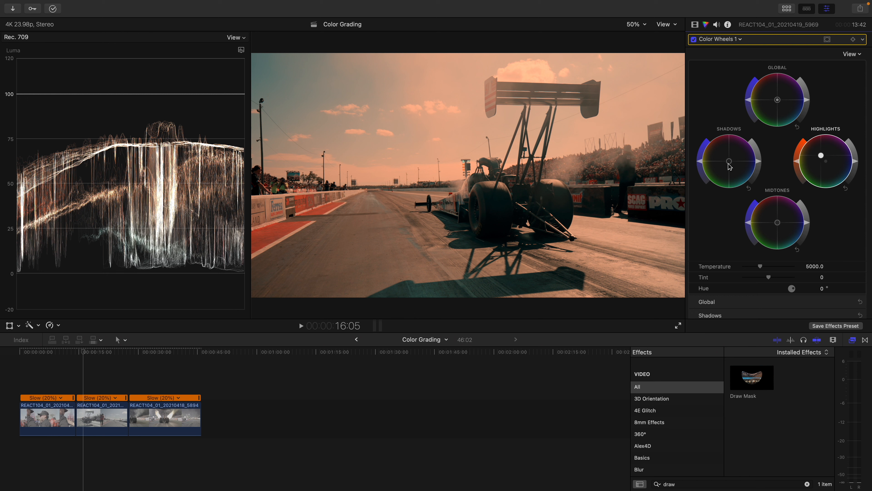
mouse_move(729, 162)
mouse_down()
mouse_move(740, 186)
mouse_move(742, 170)
mouse_move(716, 160)
mouse_move(728, 161)
mouse_up()
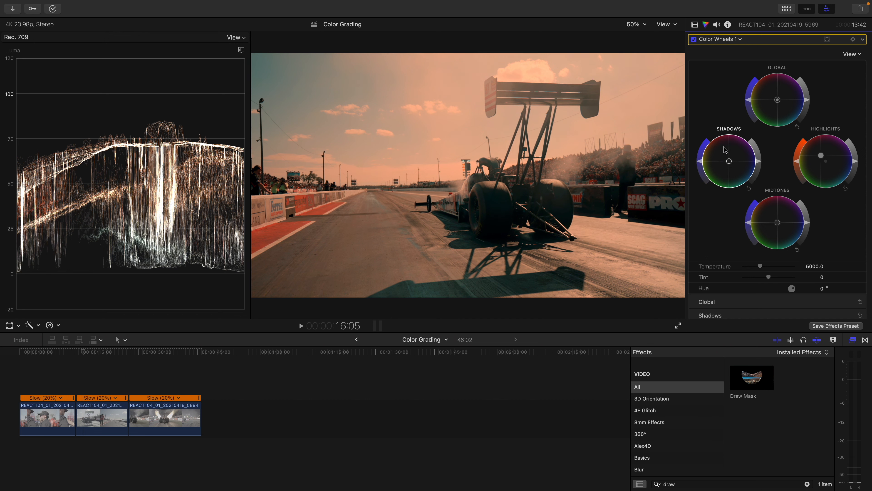